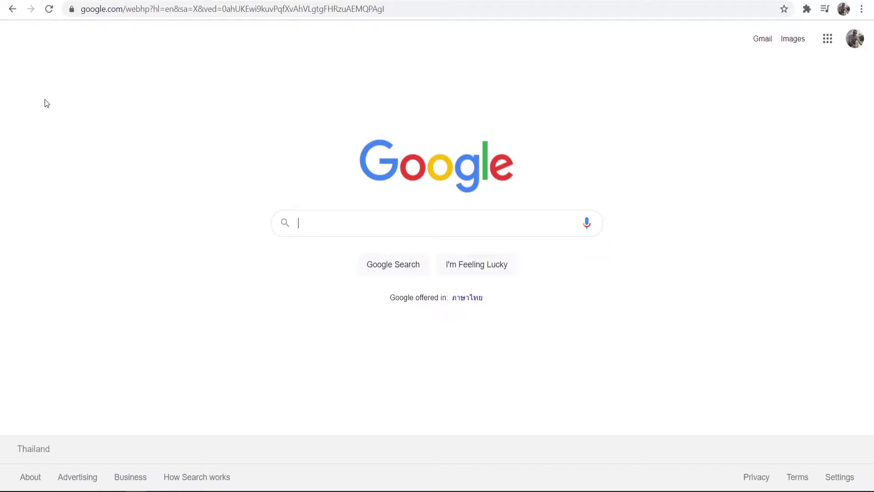
Search Google for 'minecraft'
text(mine)
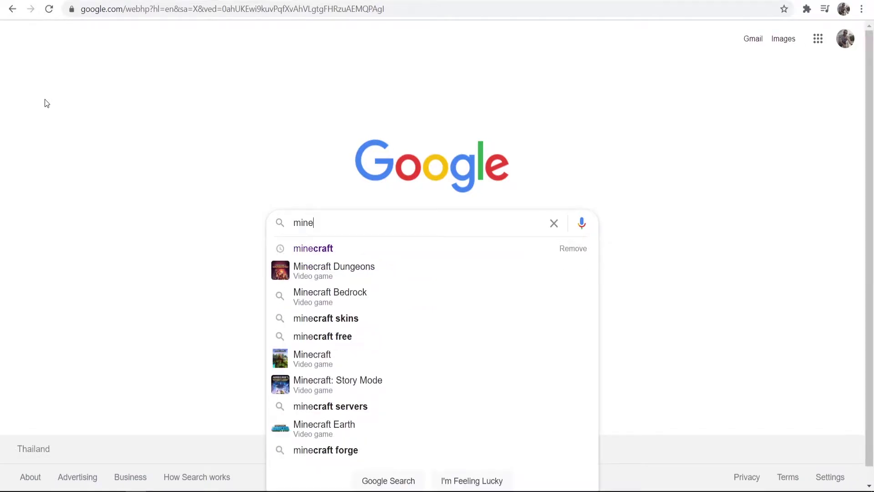
text(craft)
key(Return)
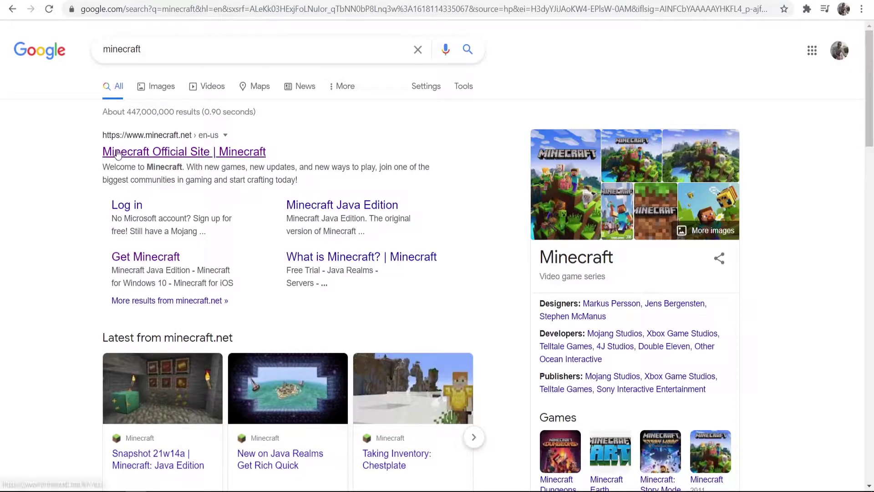
Open the official Minecraft site and go to its Get Minecraft page
click(161, 154)
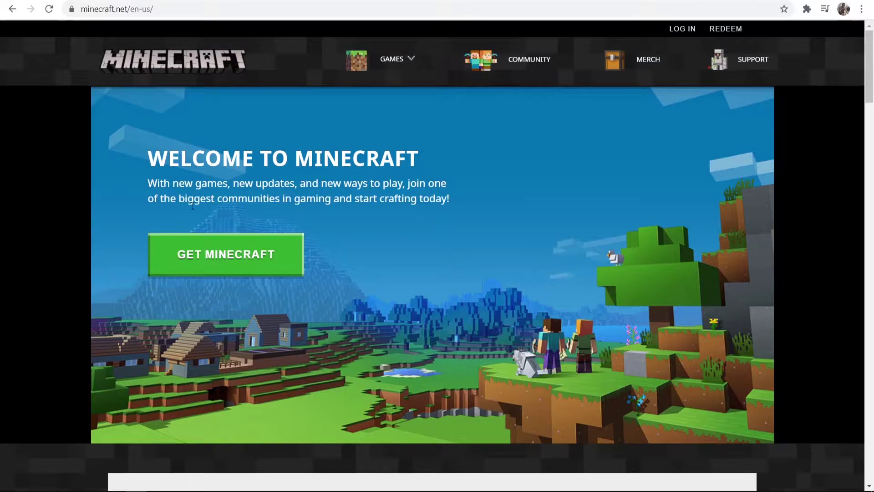
click(216, 258)
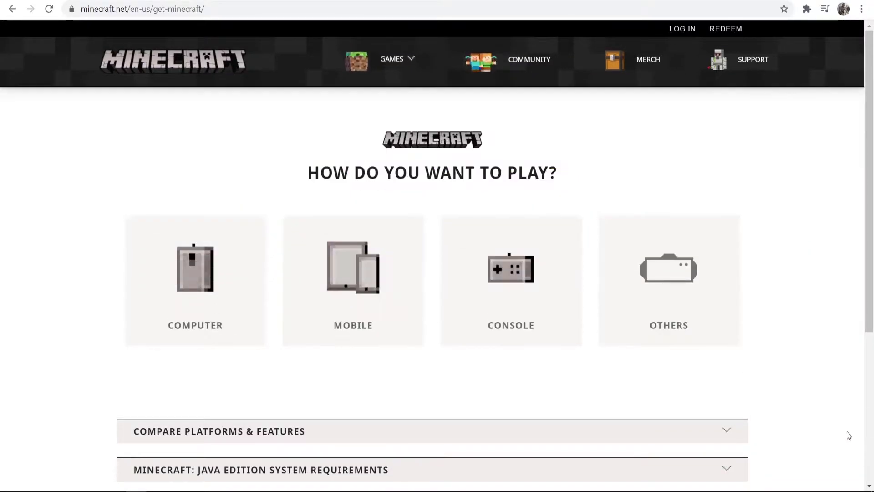
scroll(847, 434, down, 1)
Choose Computer, then PC, to show the Java and Windows 10 edition covers
mouse_move(334, 148)
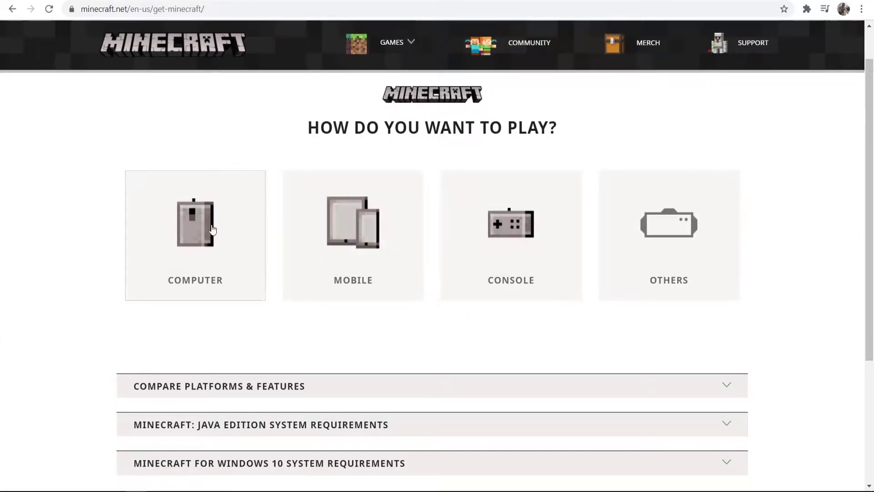
click(204, 234)
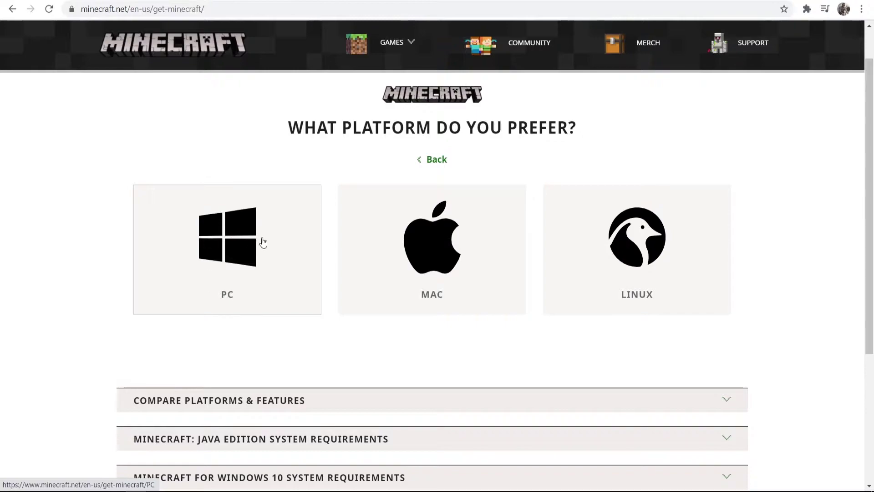
click(228, 244)
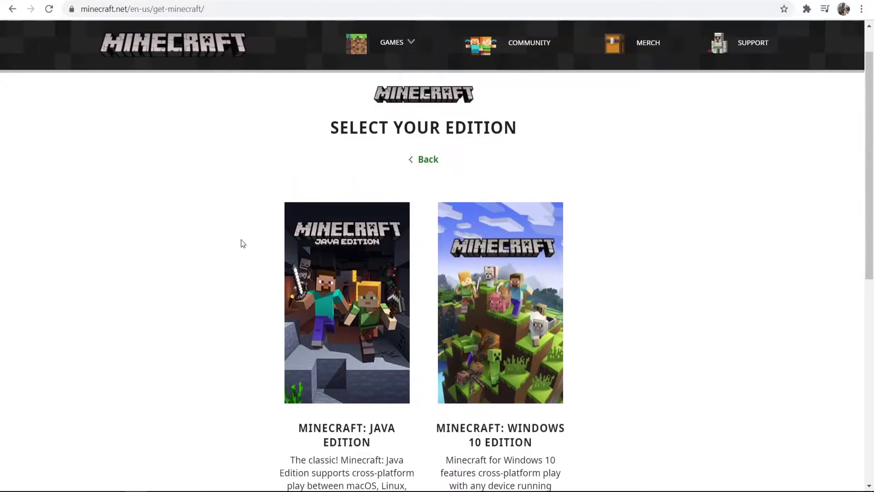
scroll(808, 187, down, 3)
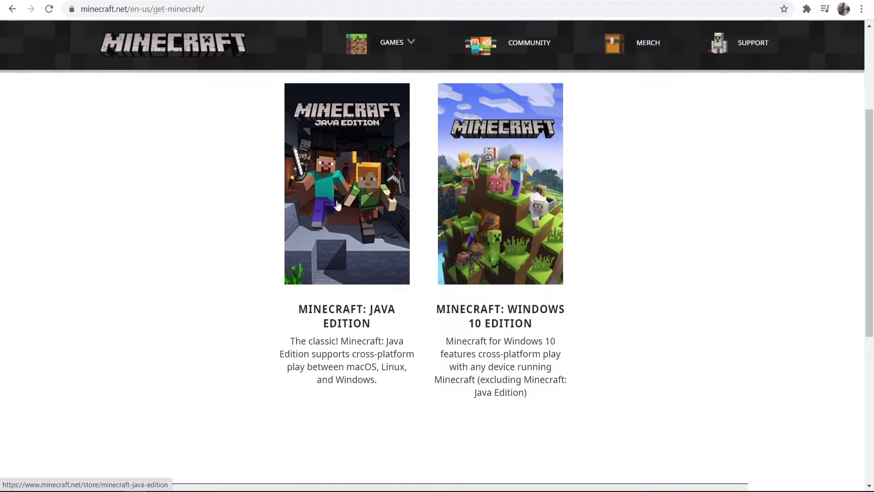
Open the $26.95 Java Edition store page, choose Buy Minecraft, and sign in with Microsoft
click(336, 185)
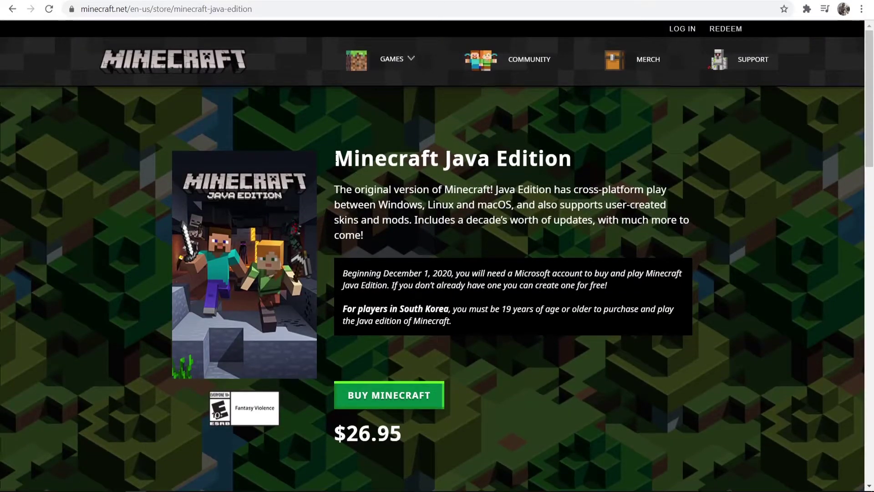
drag(335, 158, 595, 155)
click(551, 159)
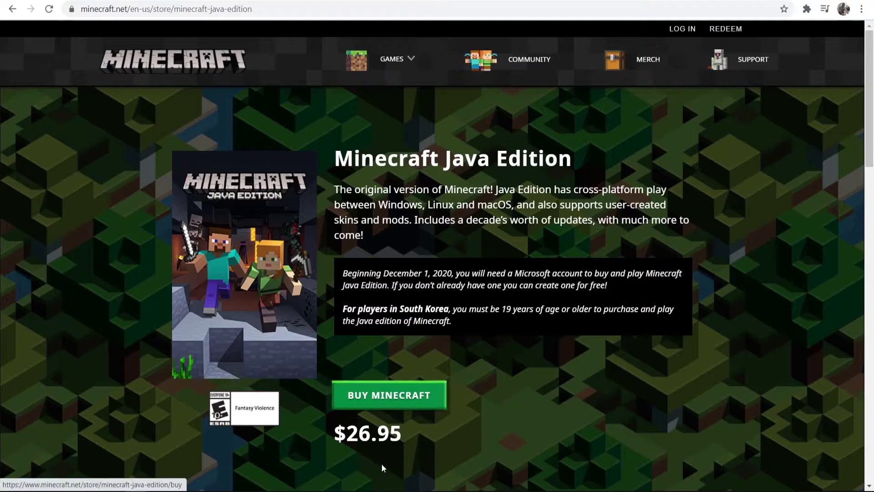
drag(397, 433, 334, 434)
click(359, 418)
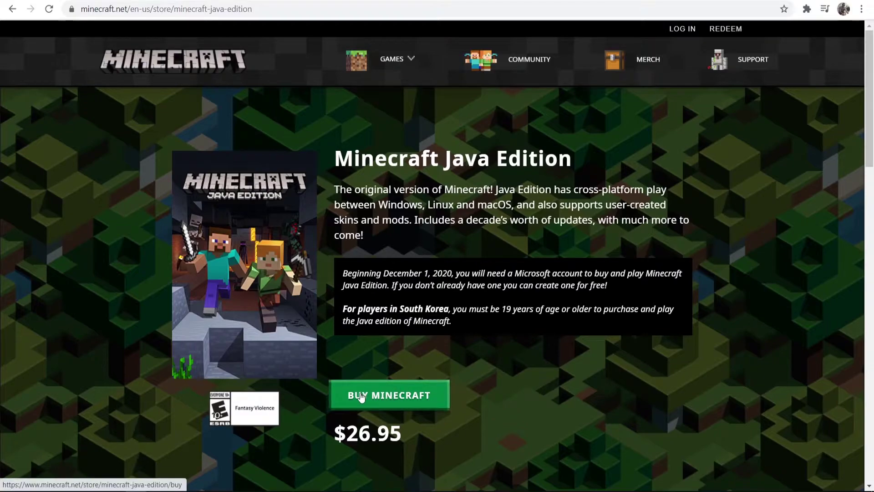
click(387, 403)
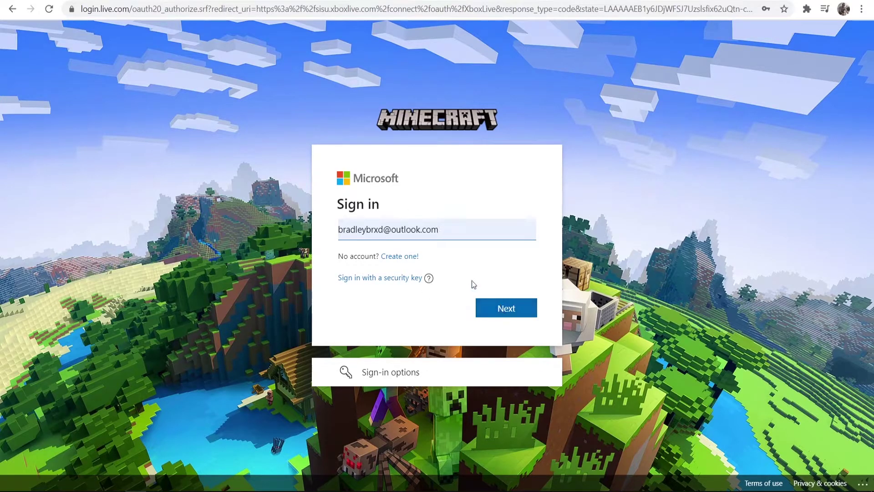
click(500, 309)
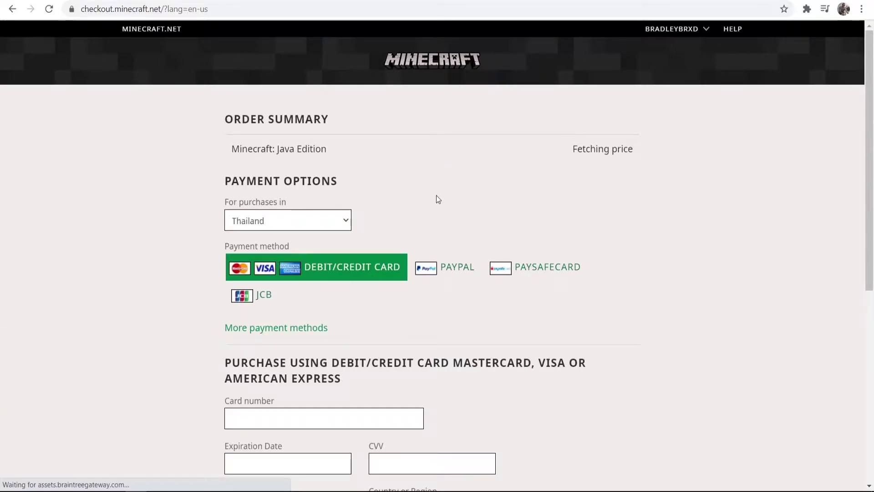
Set the purchase country to United Kingdom, pricing Java Edition at £17.95
scroll(444, 193, down, 3)
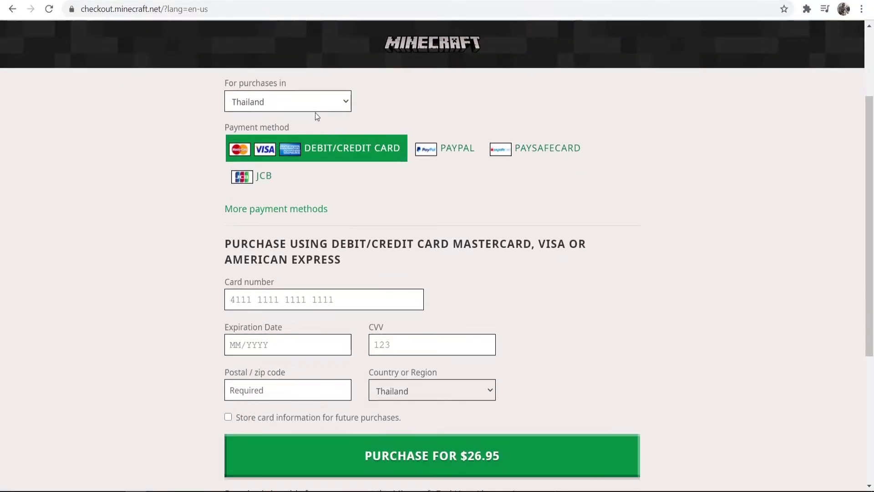
click(256, 102)
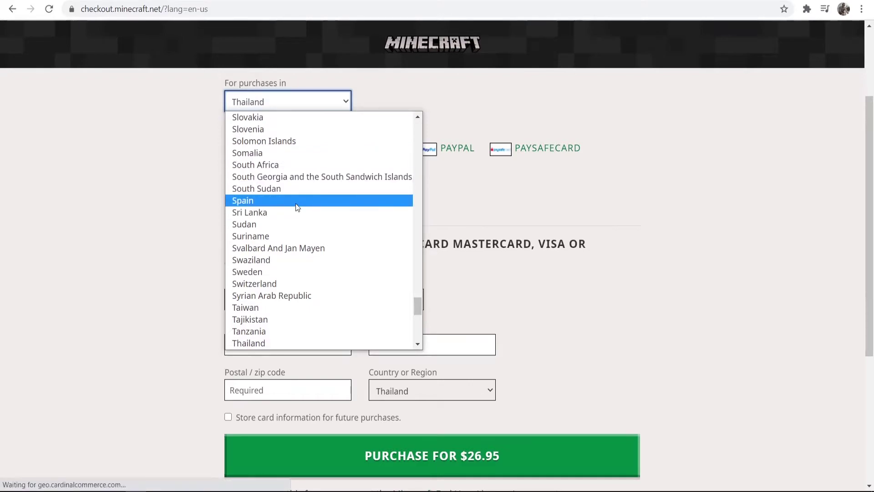
key(u)
key(u)
key(u)
key(u)
key(Return)
drag(691, 117, 595, 112)
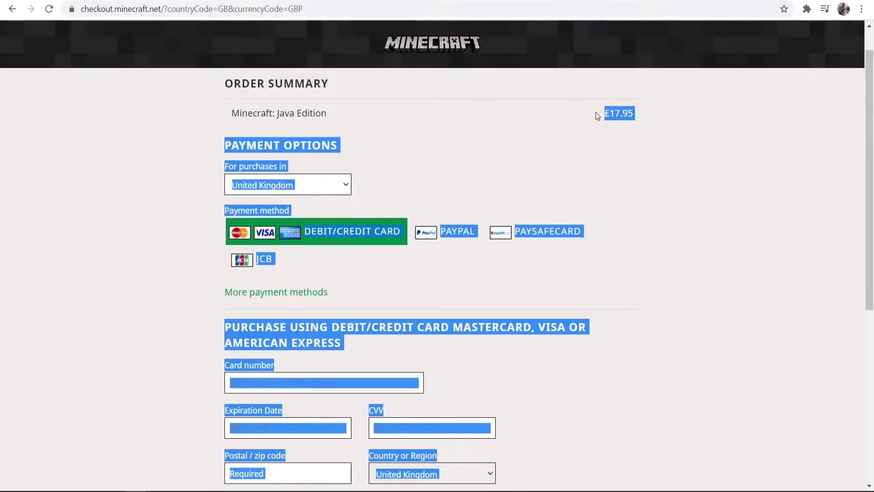
click(592, 114)
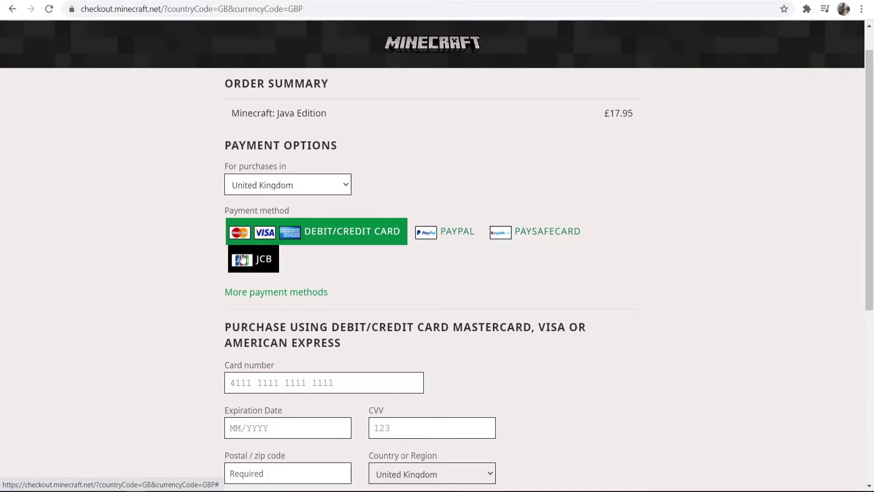
scroll(472, 210, up, 1)
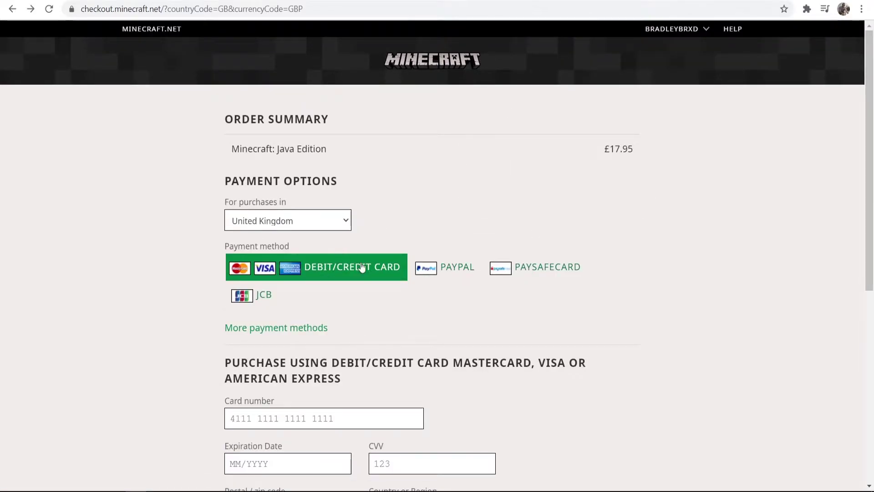
Pay with PayPal and place the £17.95 Java Edition order
click(435, 267)
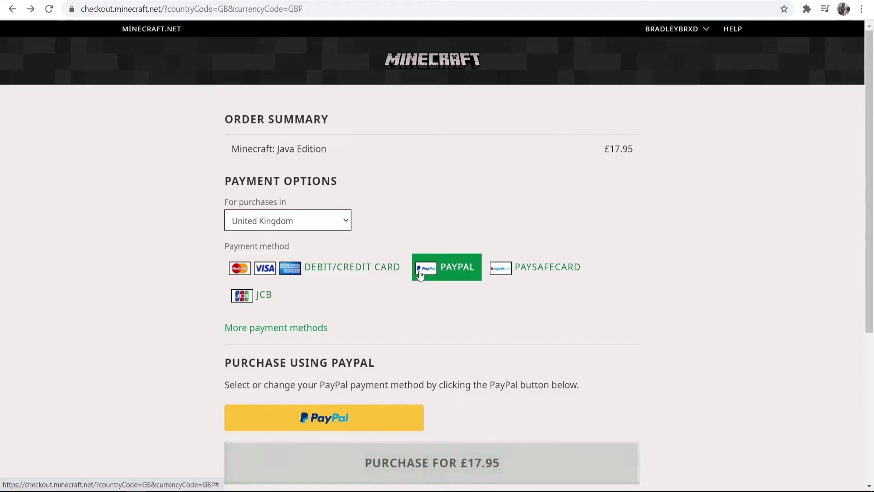
scroll(296, 240, down, 4)
click(296, 240)
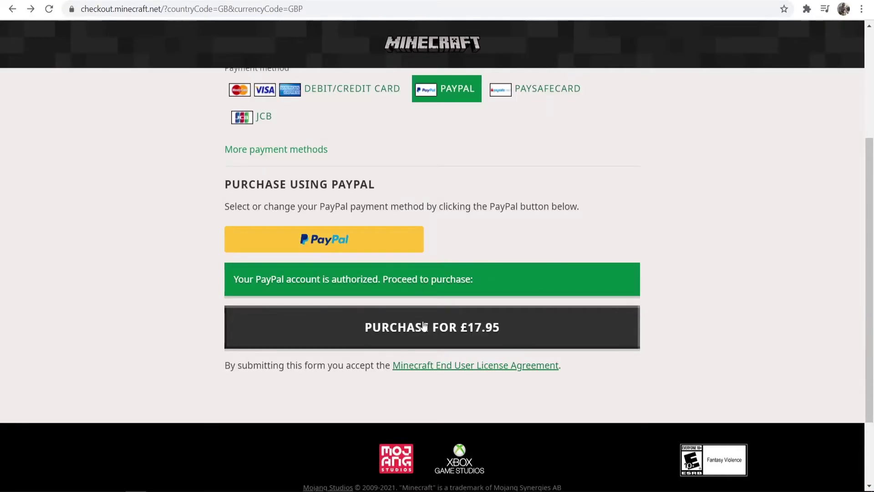
scroll(500, 386, up, 3)
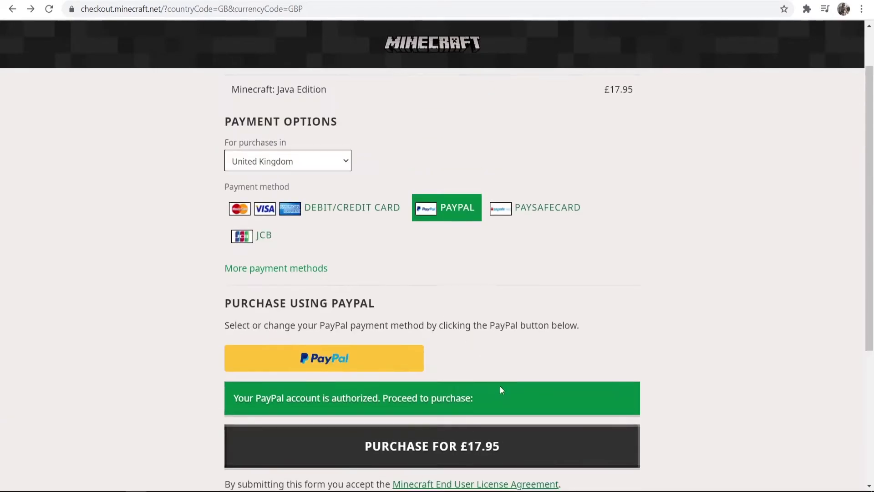
click(446, 449)
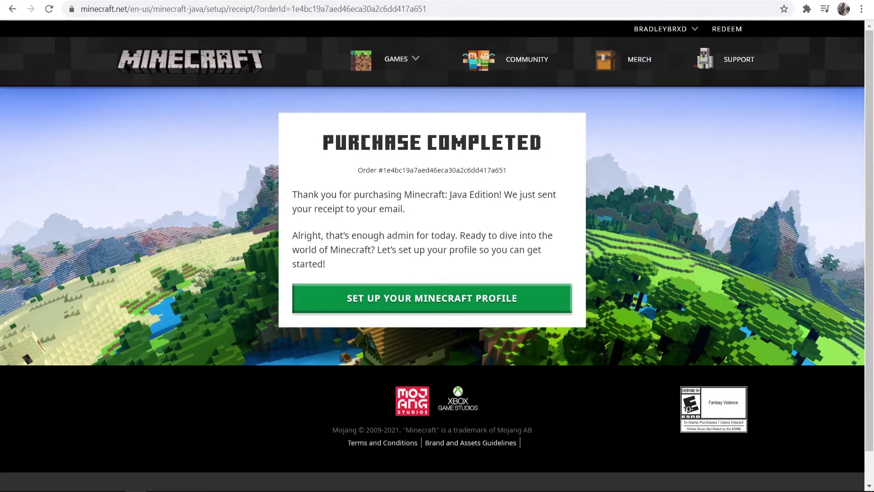
Read the Purchase Completed confirmation and proceed to Minecraft profile setup
drag(322, 142, 546, 149)
click(542, 141)
drag(293, 194, 408, 211)
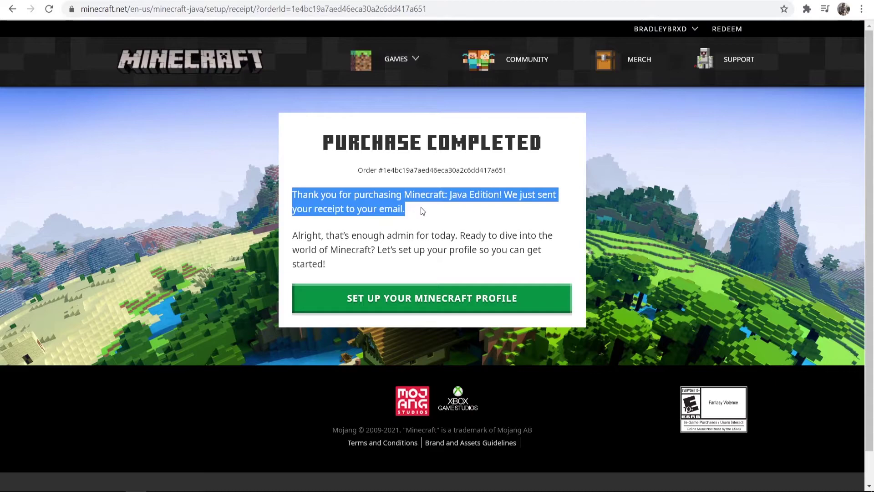
click(419, 216)
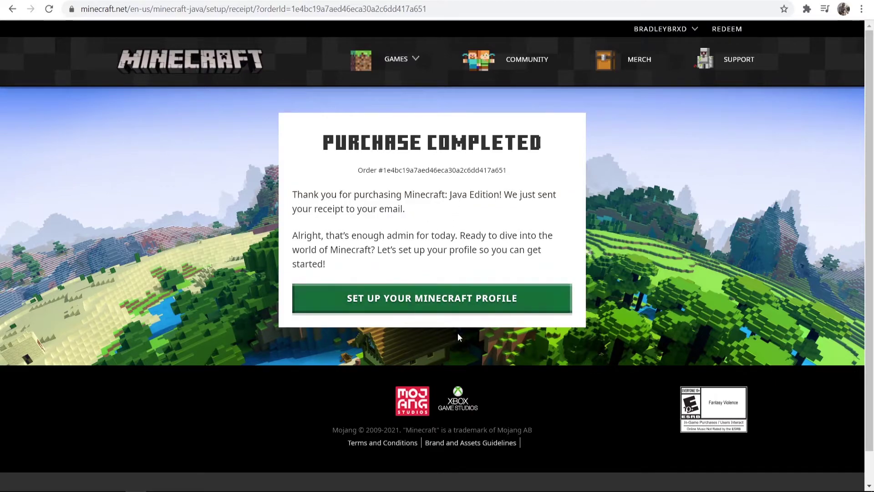
click(410, 302)
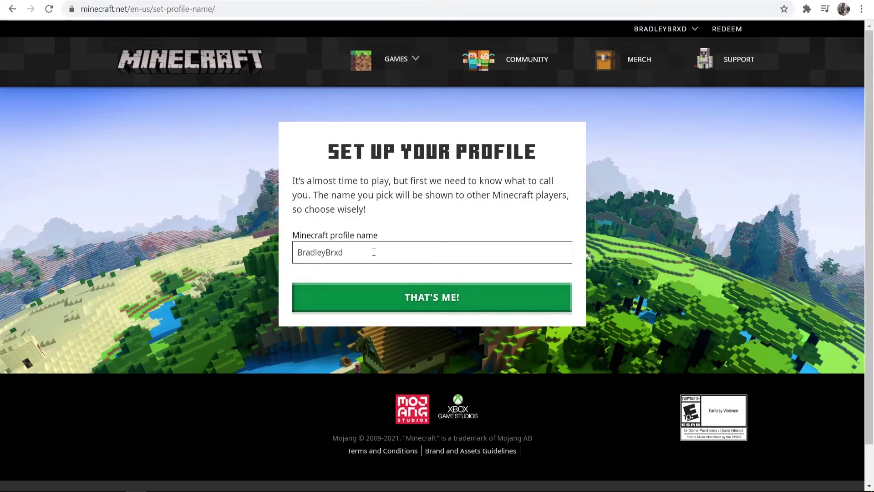
Inspect the suggested profile name by selecting and deselecting it
double_click(350, 254)
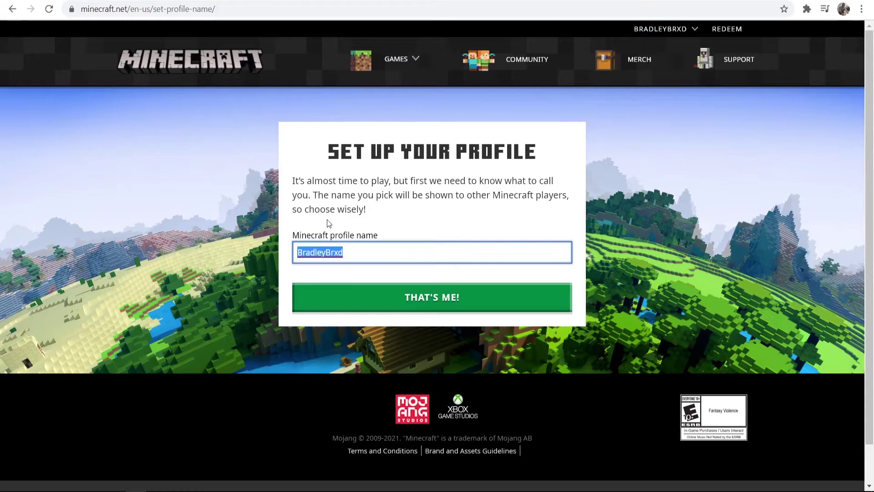
click(330, 253)
drag(347, 252, 298, 248)
click(392, 194)
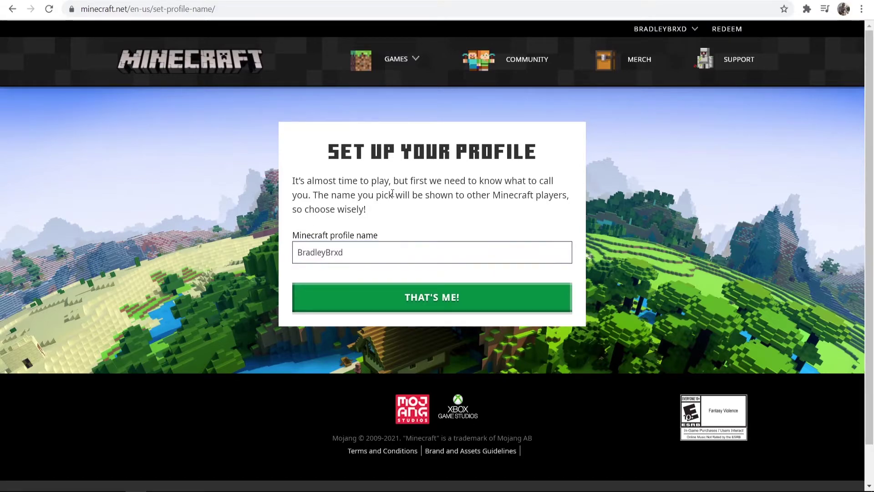
Confirm the suggested profile name, then download and open MinecraftInstaller.msi
click(446, 299)
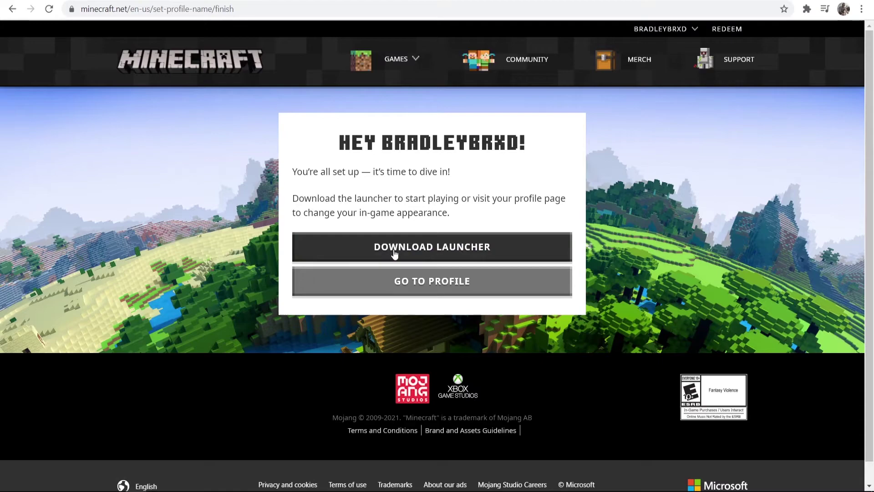
click(419, 254)
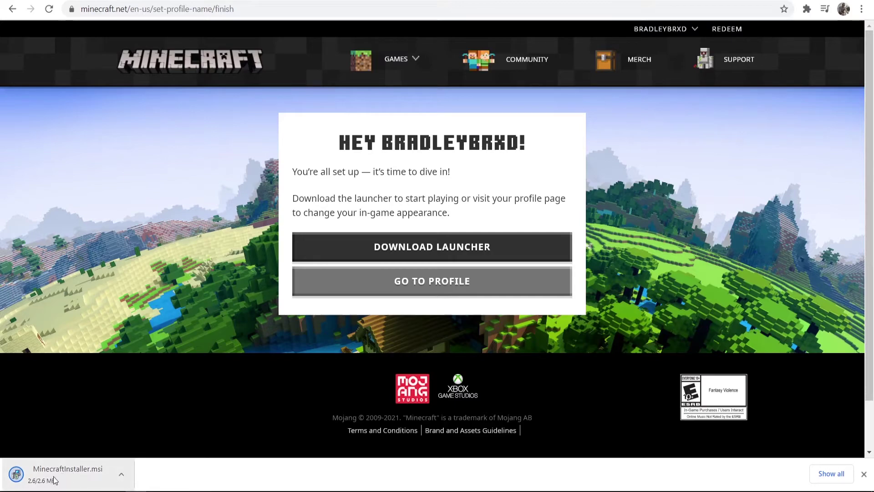
click(54, 479)
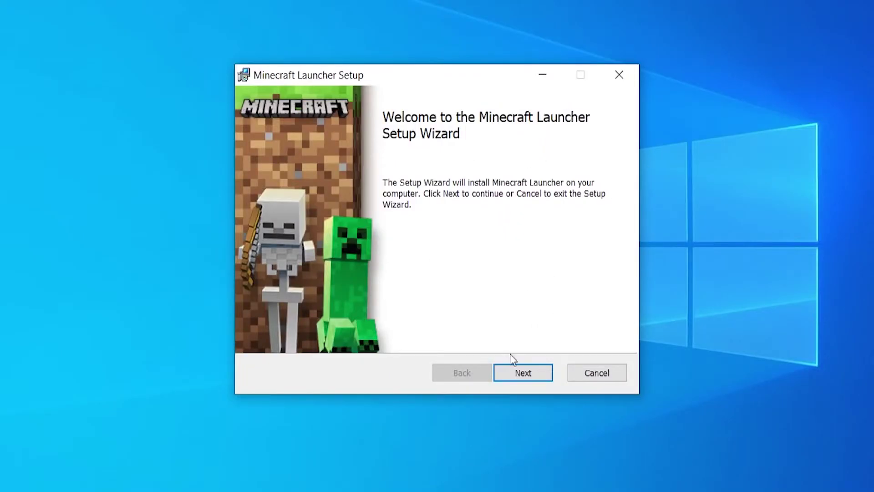
Install Minecraft Launcher to the default Program Files folder and start it
click(524, 369)
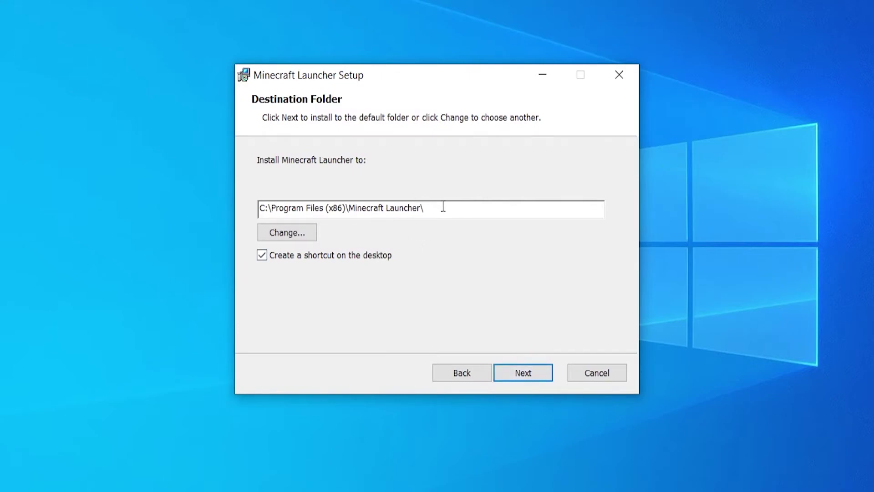
drag(443, 207, 259, 210)
click(410, 209)
click(518, 370)
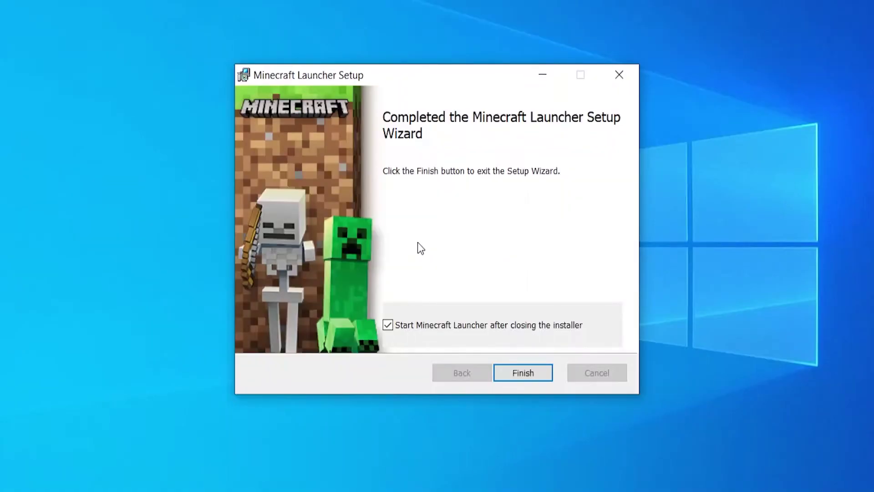
click(528, 377)
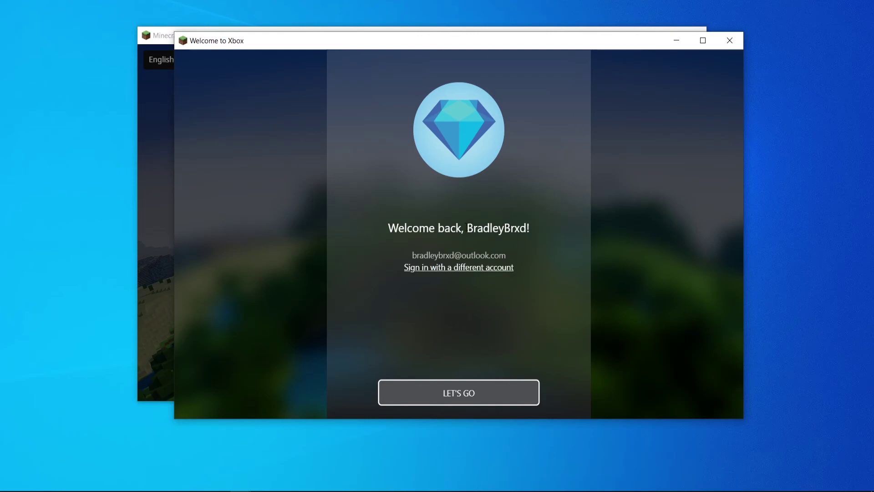
Finish the Microsoft account sign-in with LET'S GO on the Welcome to Xbox screen
click(459, 393)
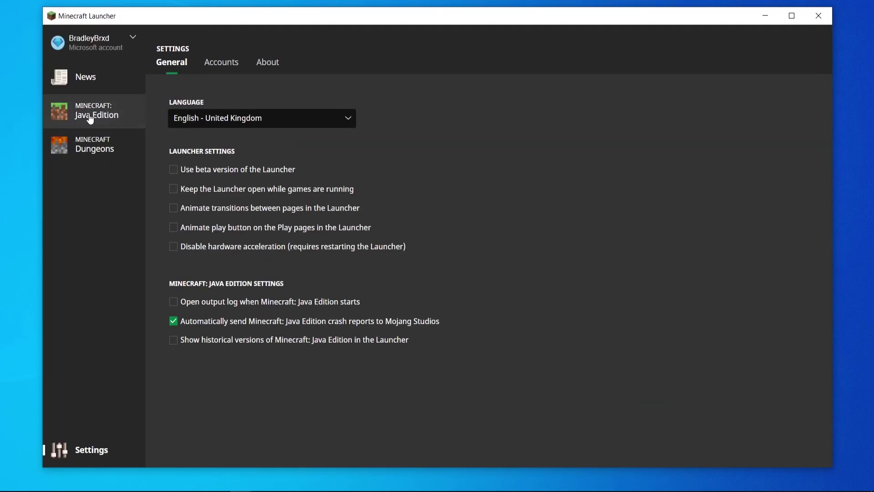
Launch Minecraft: Java Edition 1.16.5 and enlarge the game window
click(91, 120)
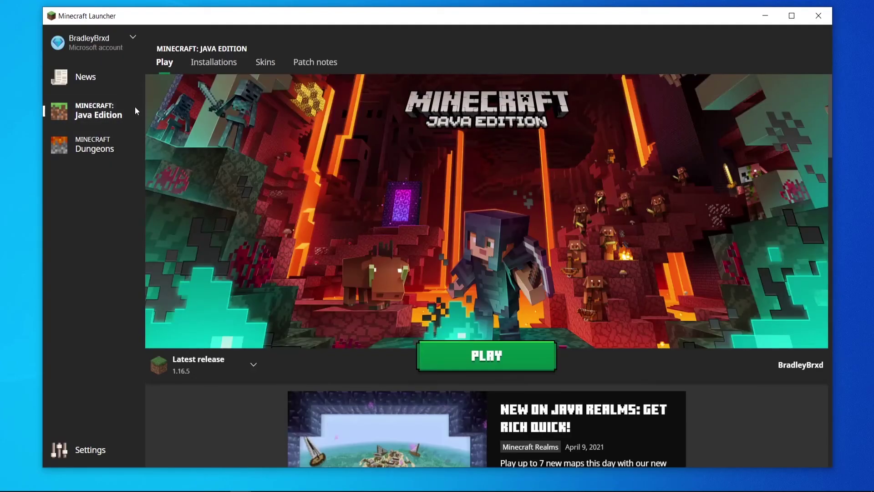
click(501, 357)
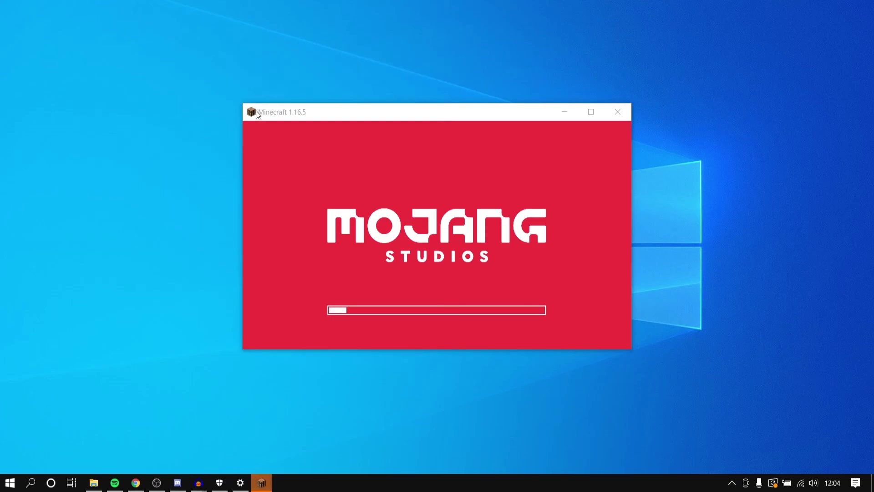
drag(241, 104, 120, 7)
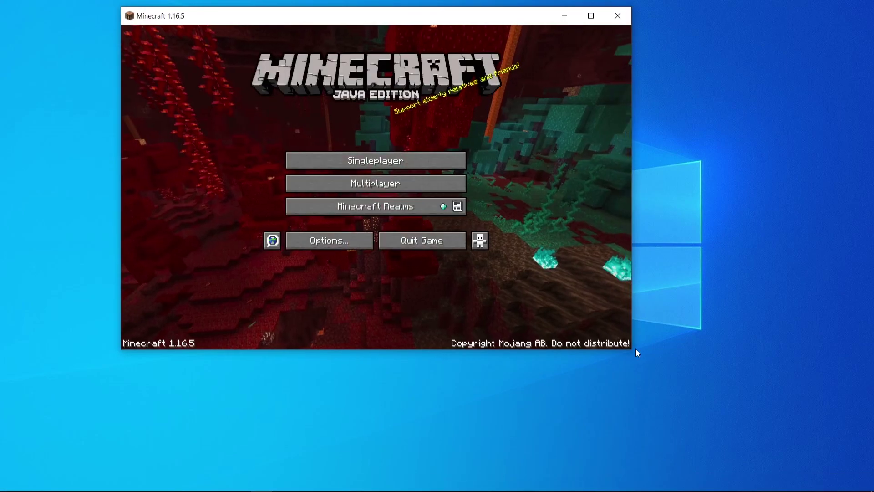